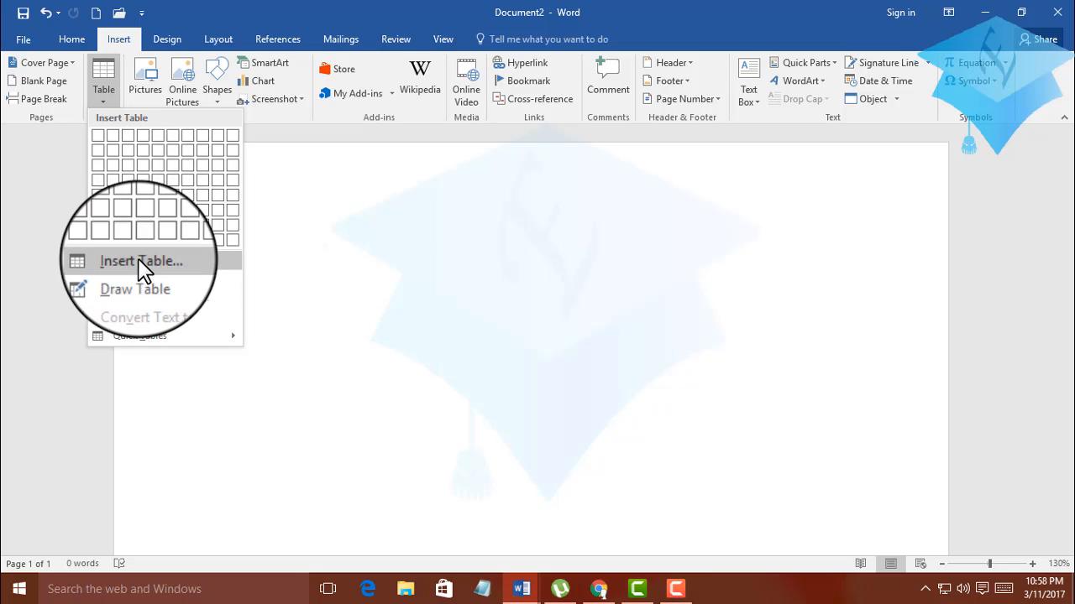
Insert a table with 5 columns and 2 rows using a fixed column width, and undo the insertion.
left_click(133, 263)
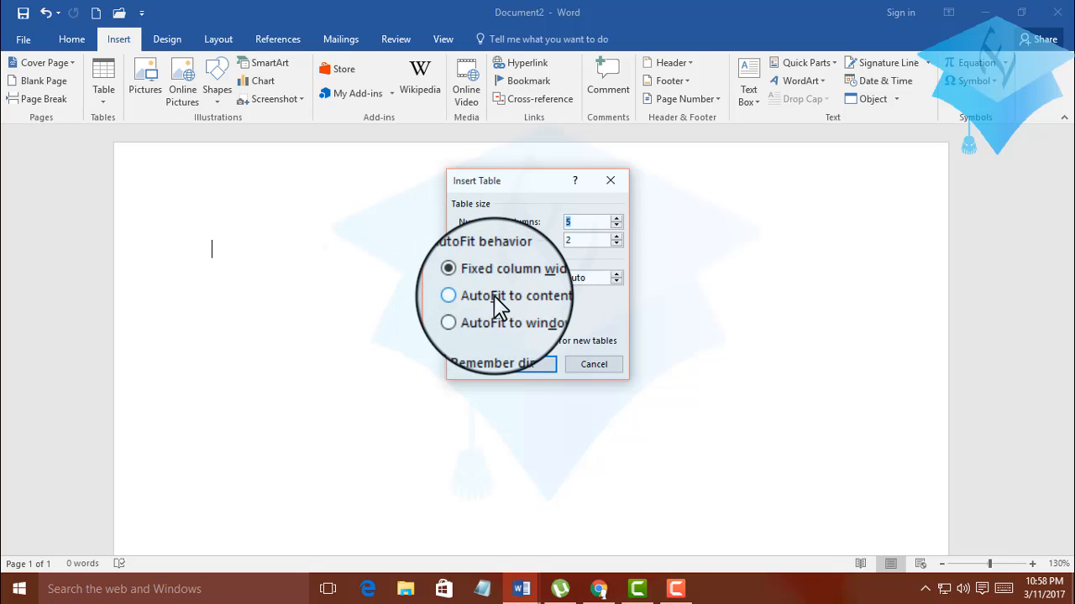
left_click(615, 274)
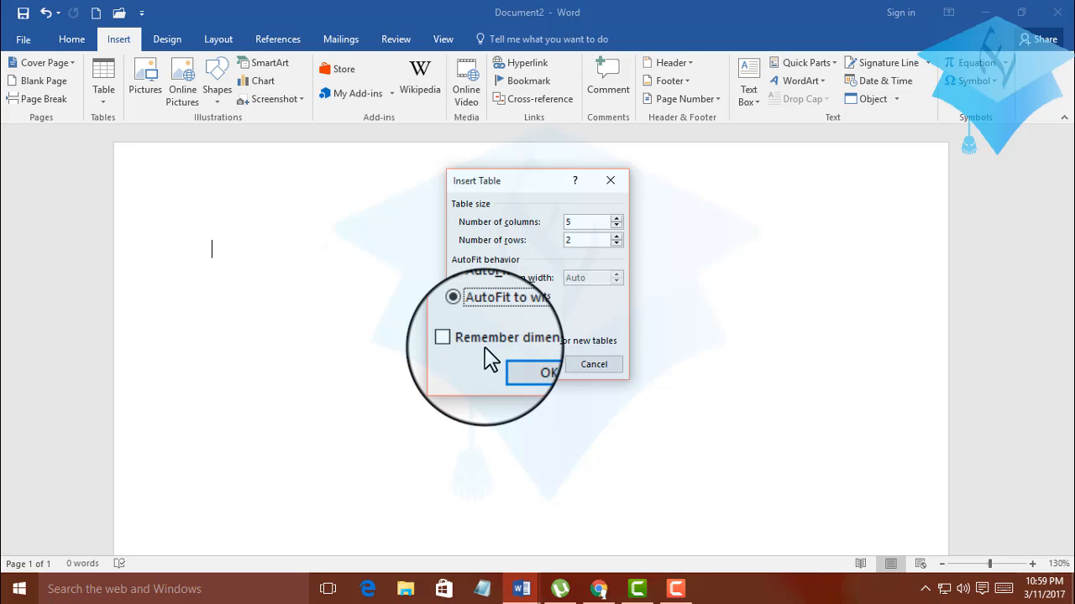
left_click(463, 278)
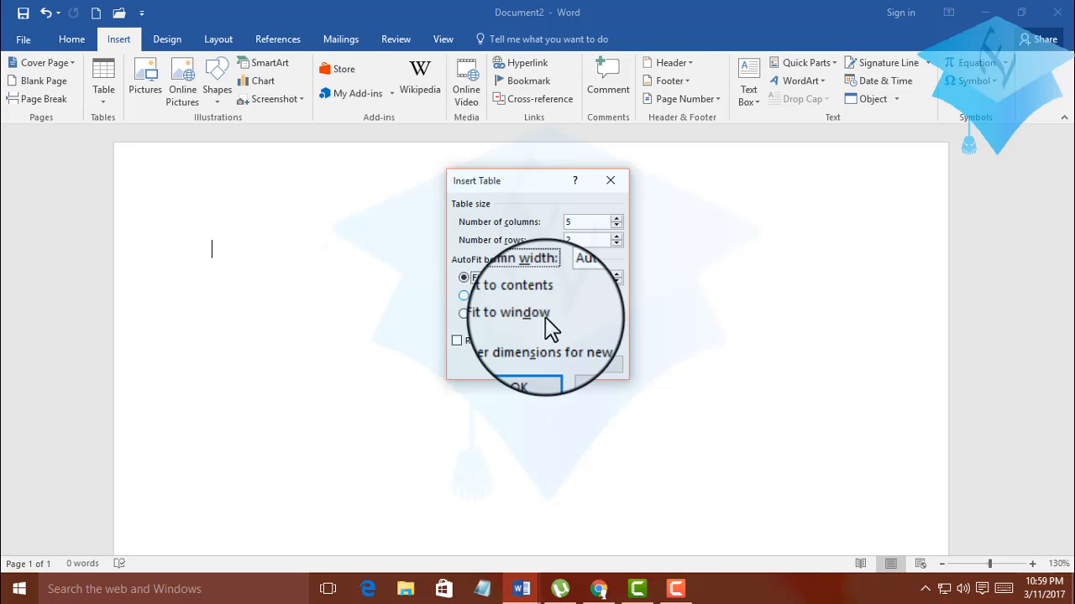
left_click(535, 366)
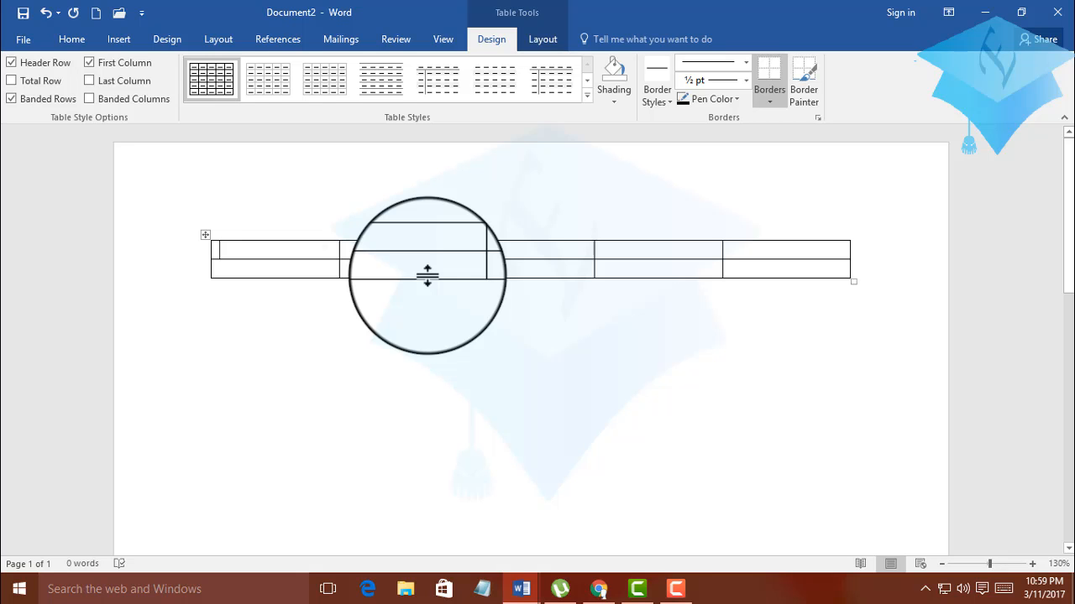
key("ctrl+z")
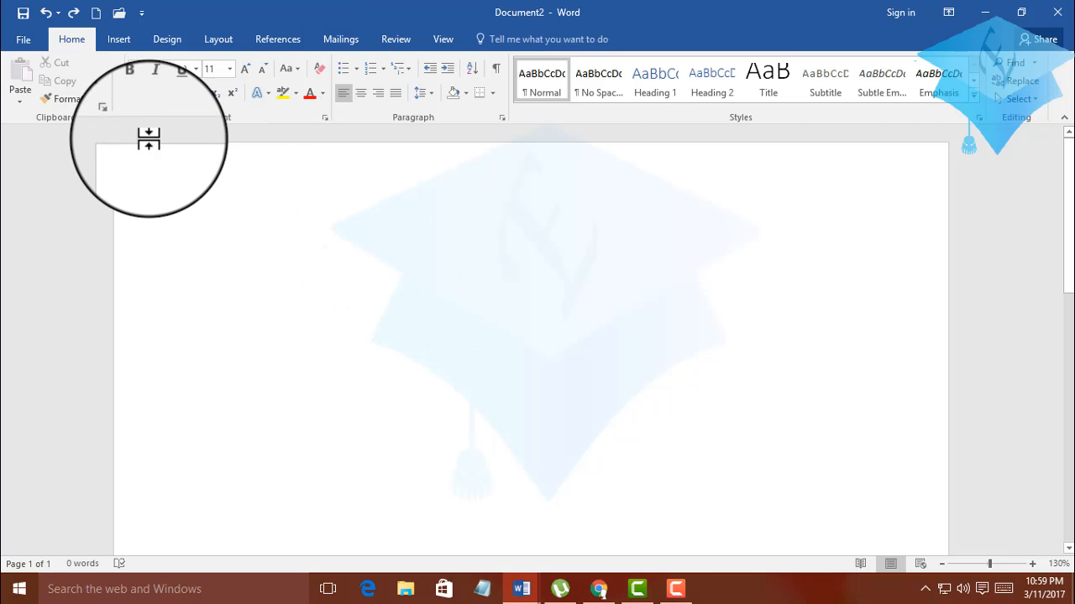
Insert a table with six columns and five rows into the blank document.
left_click(105, 39)
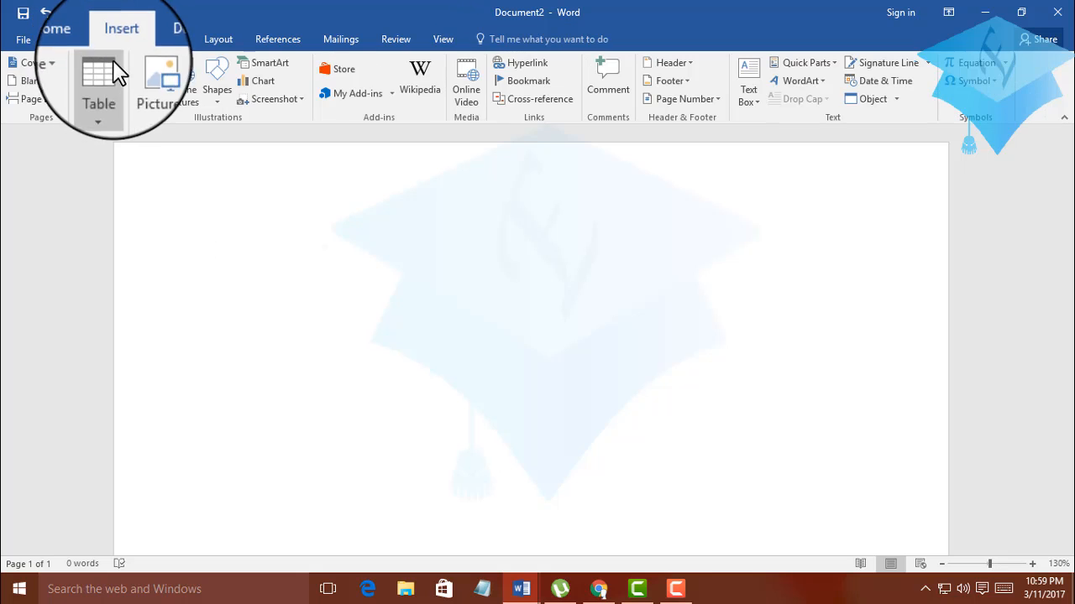
left_click(101, 91)
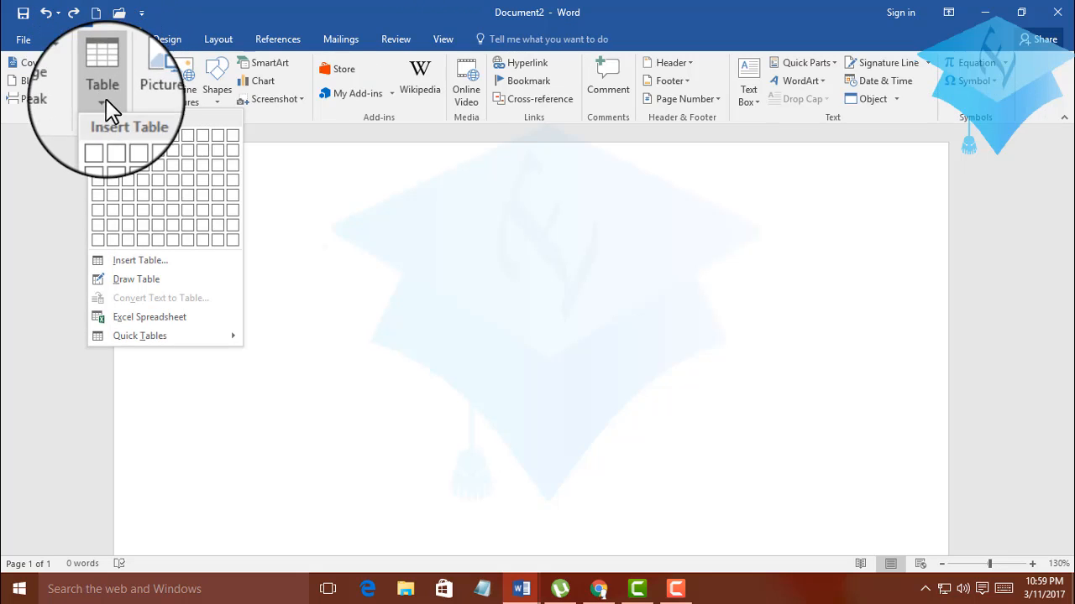
left_click(178, 201)
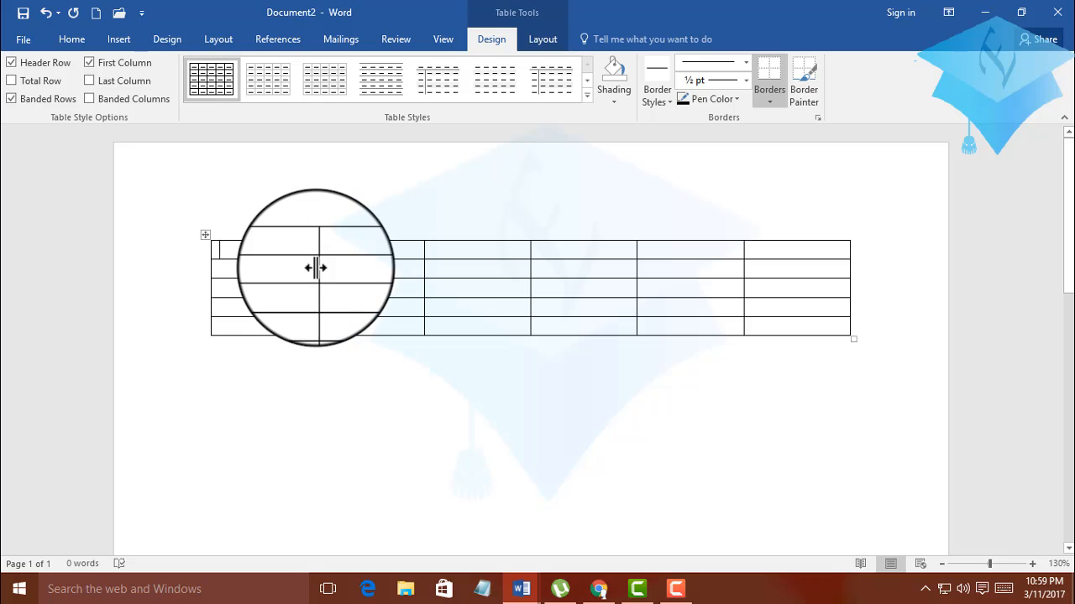
Shift the right borders of the table's first two columns outward and make the first row roughly three times taller.
mouse_move(427, 243)
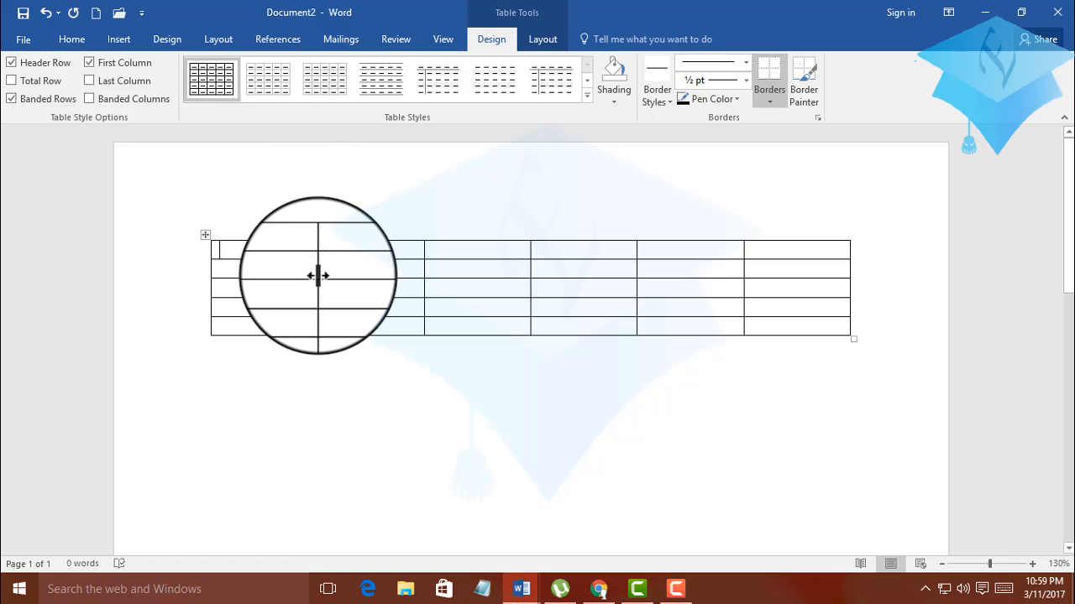
left_click_drag(317, 275, 360, 286)
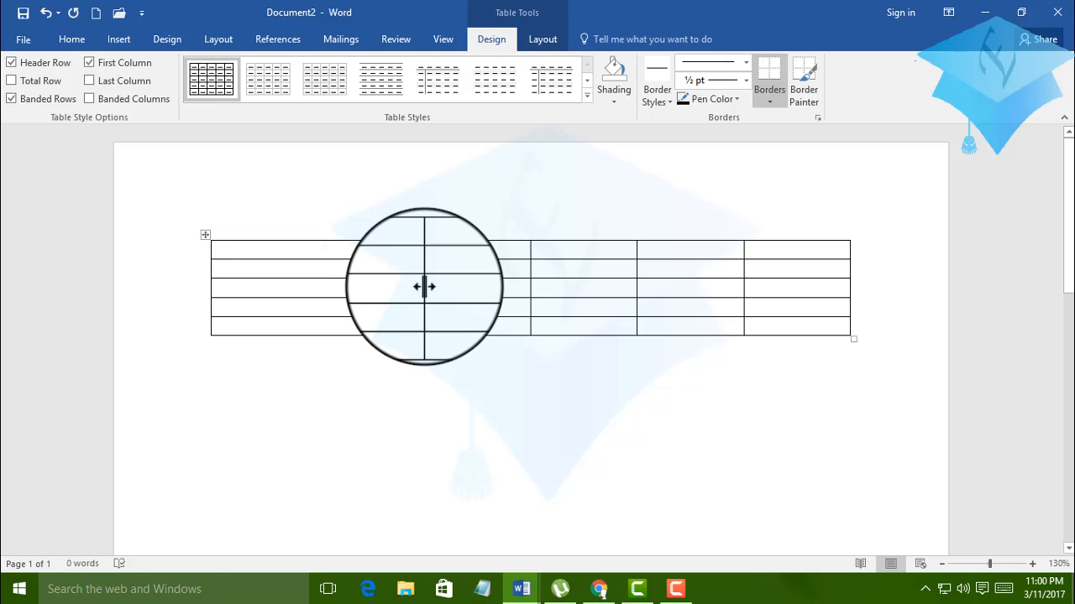
left_click_drag(426, 287, 466, 291)
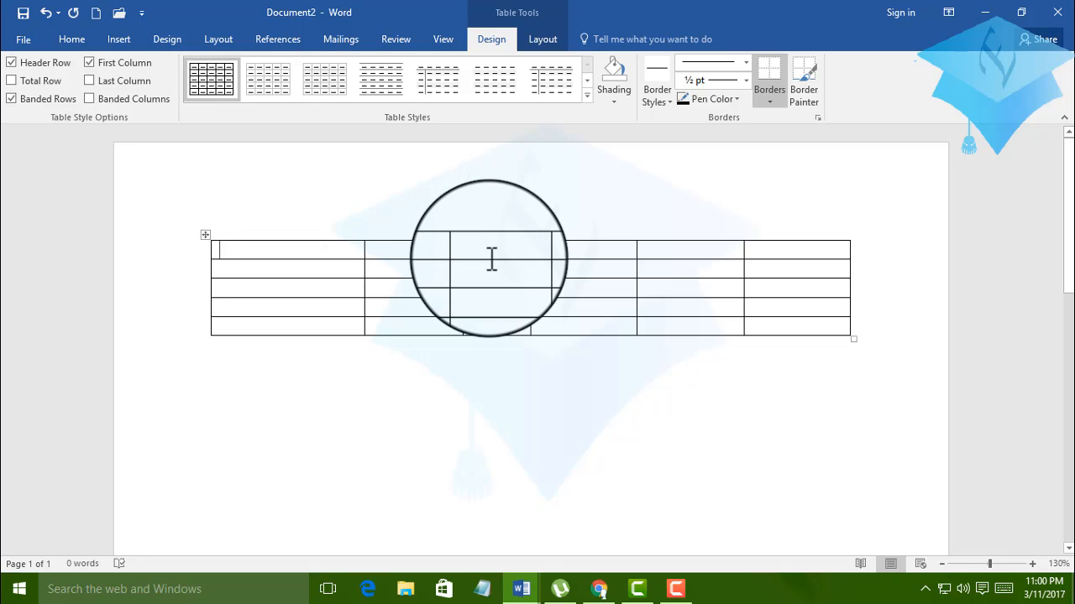
left_click_drag(488, 259, 478, 297)
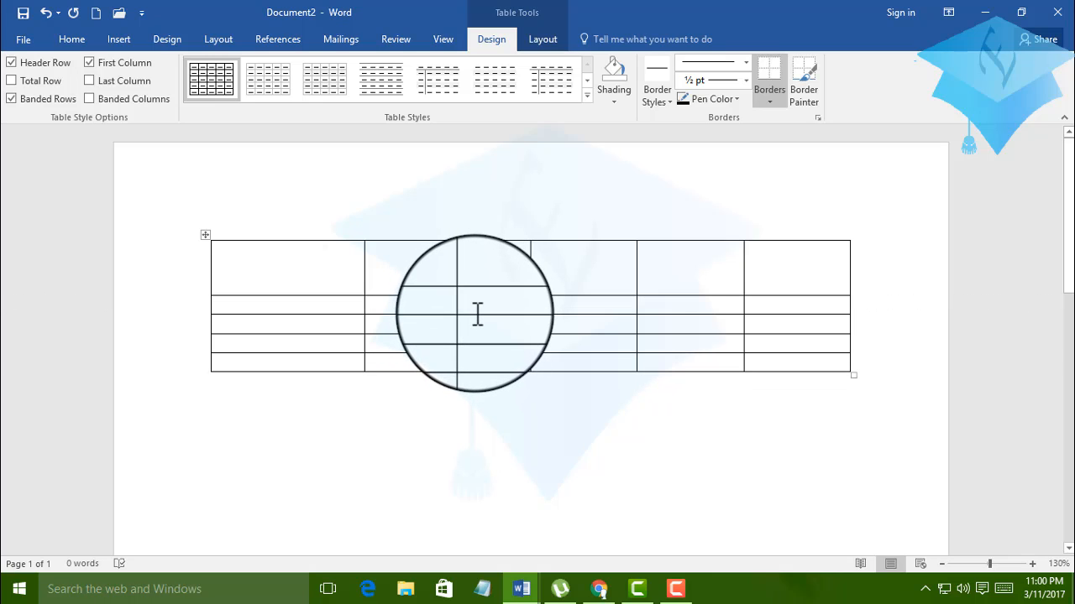
mouse_move(473, 314)
left_mouse_down()
mouse_move(480, 263)
mouse_move(468, 301)
left_mouse_up()
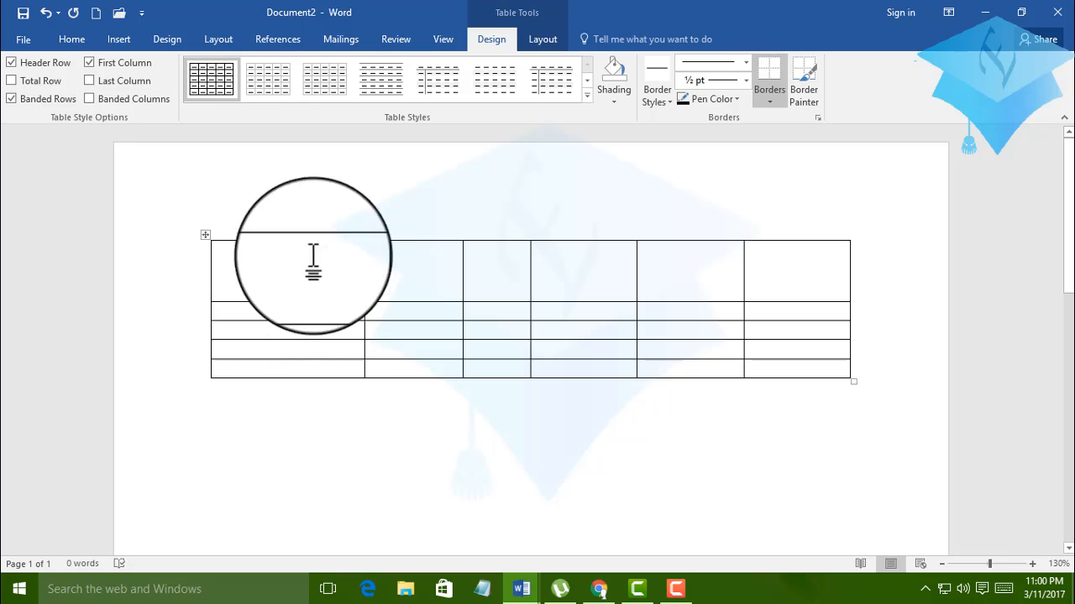
Enter "hghghgjhgh" in the table's first cell and select that cell briefly.
left_click(211, 300)
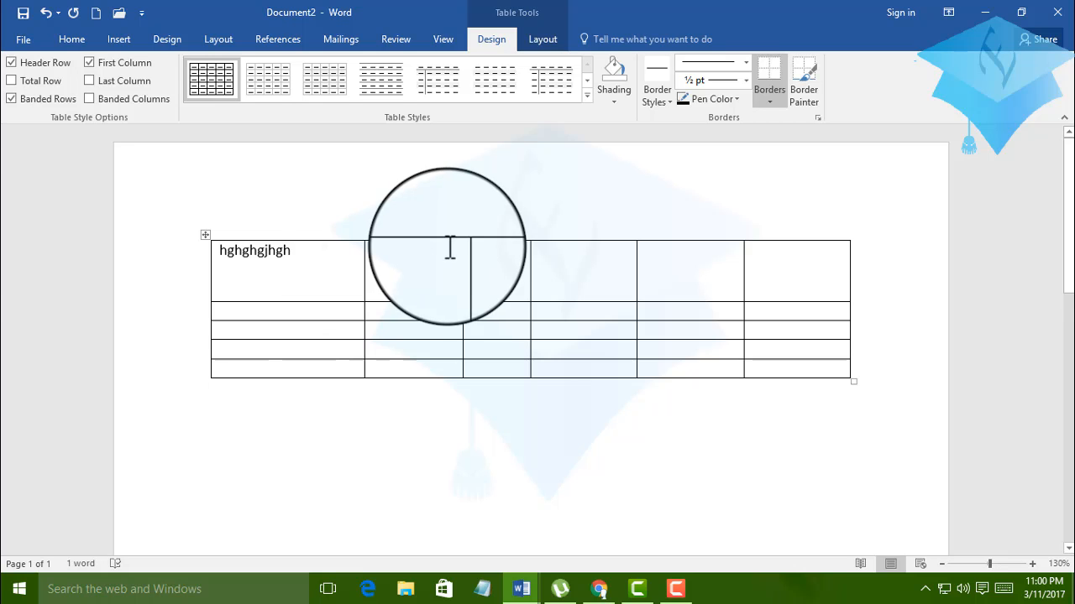
left_click(376, 268)
left_click_drag(362, 249, 212, 250)
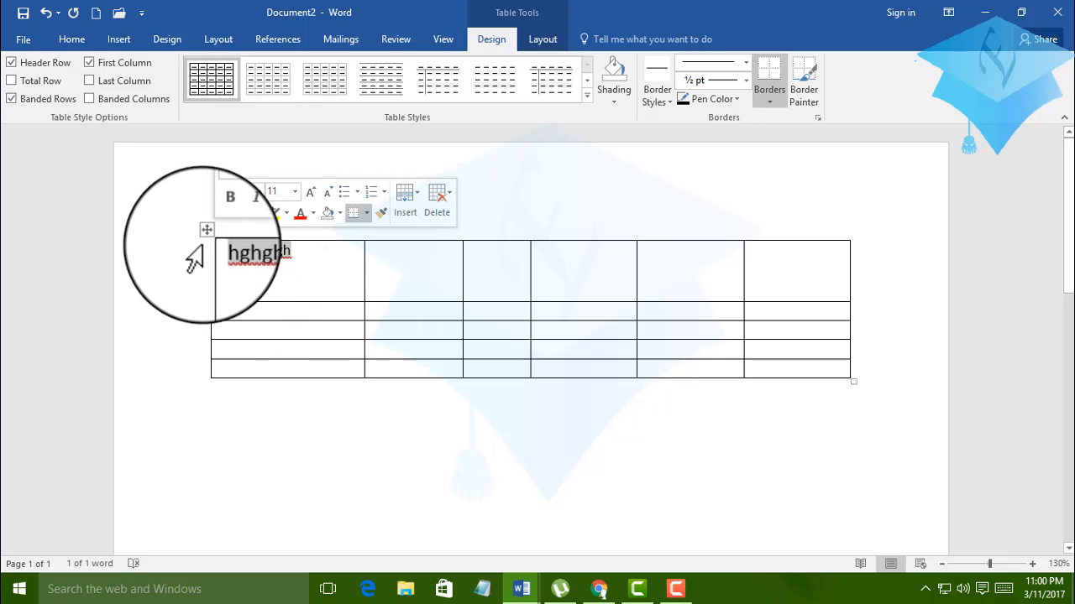
left_click(307, 286)
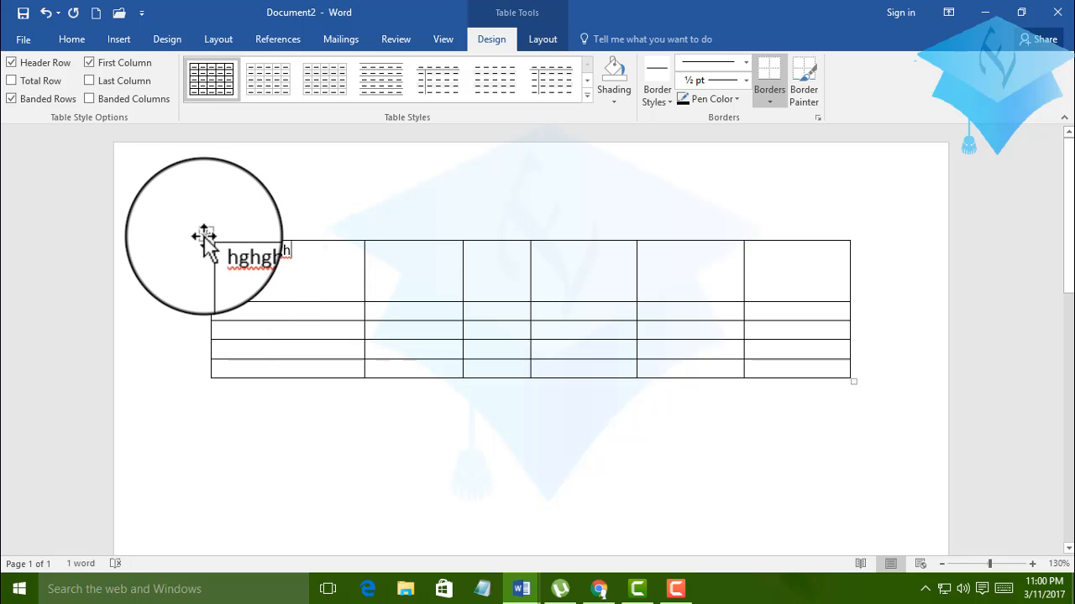
Move the whole table a little lower on the page.
left_click_drag(206, 236, 225, 362)
key("ctrl+z")
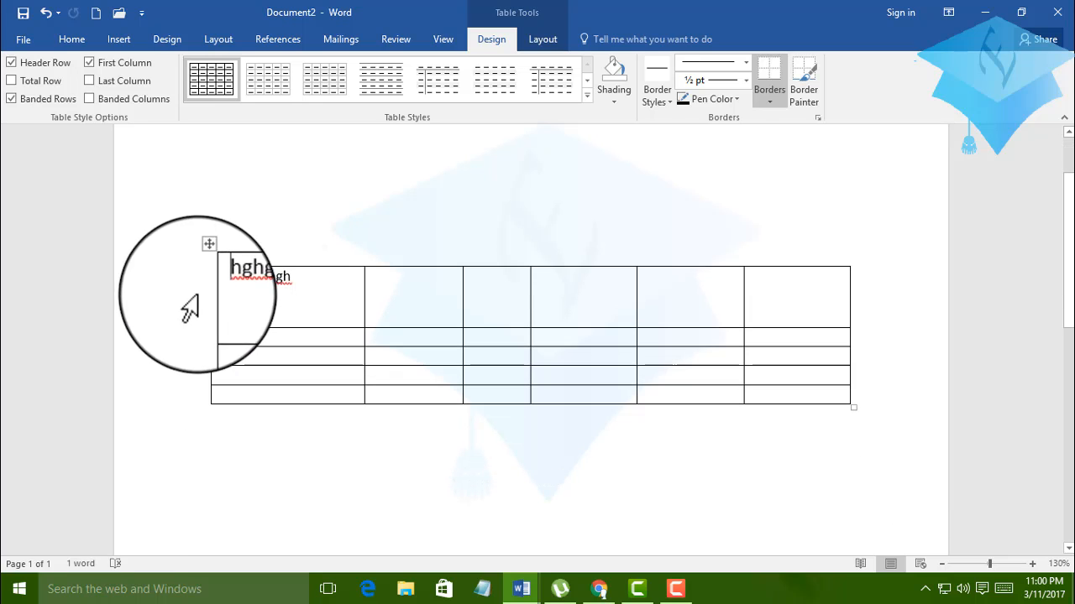
left_click_drag(204, 264, 206, 206)
scroll(312, 350, "up", 2)
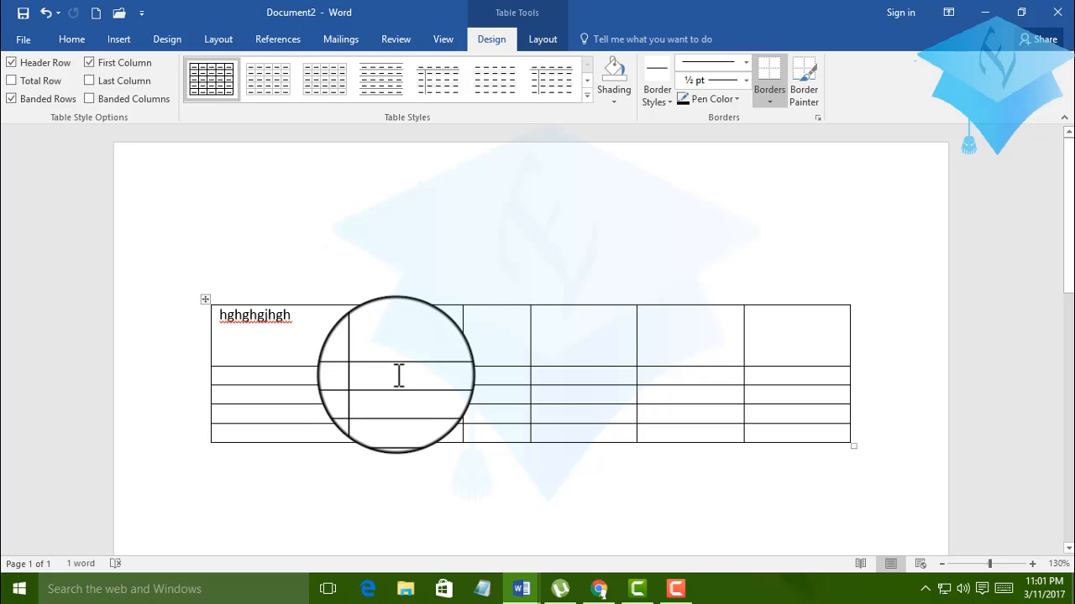
Select the last cell of the second column, the whole first row and the whole second row in turn, and clear the selection.
left_click(367, 434)
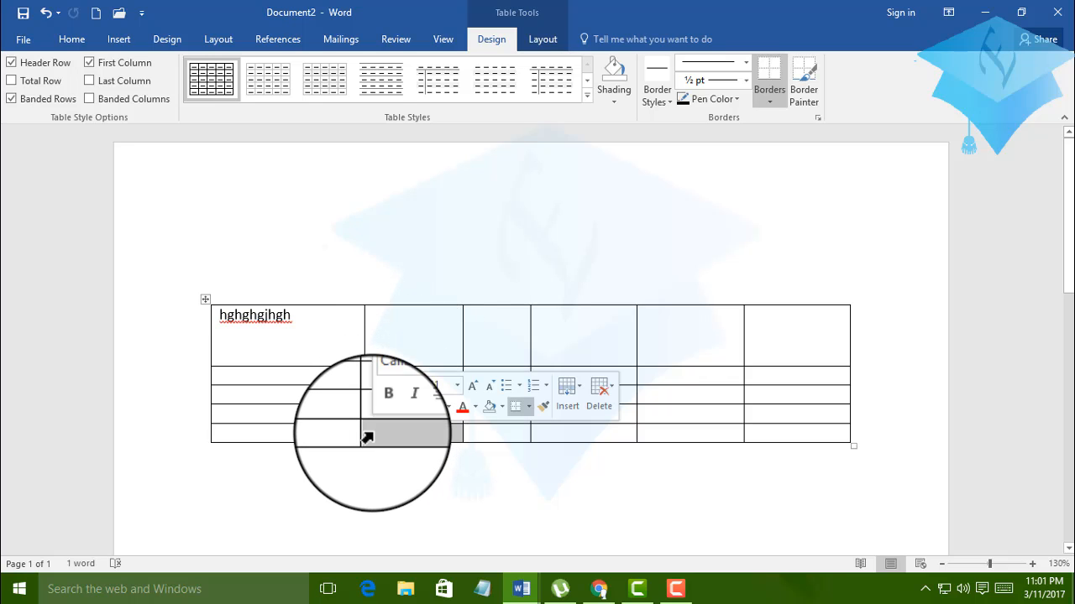
left_click(185, 327)
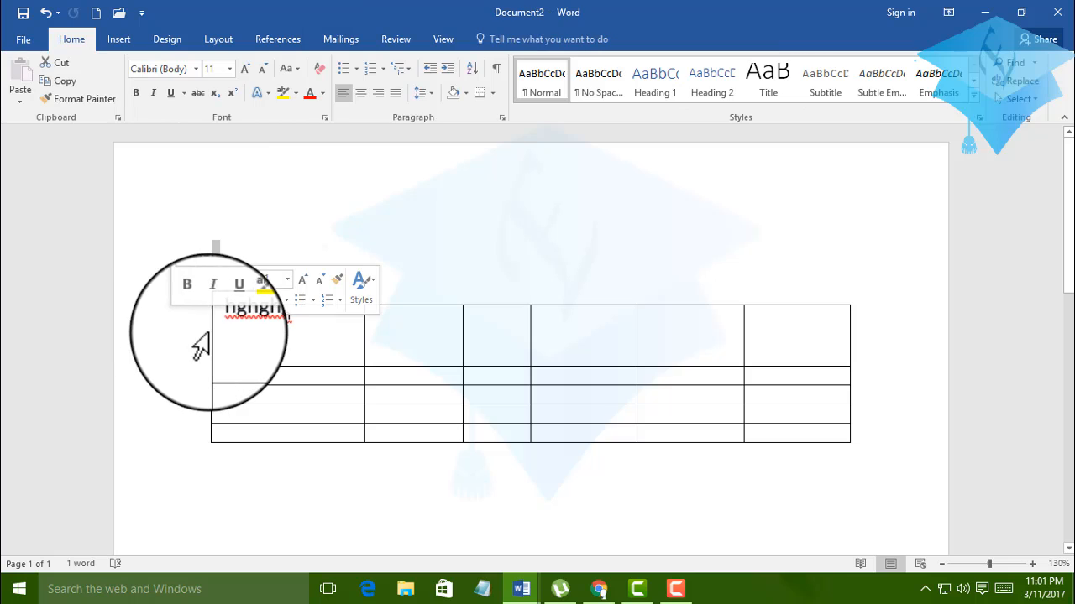
left_click(196, 353)
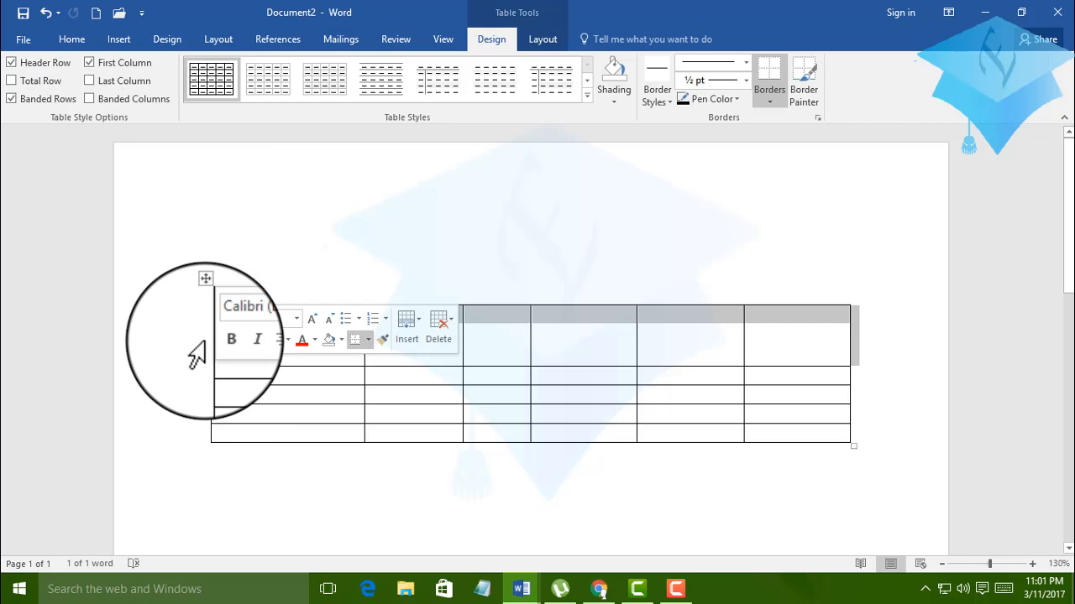
mouse_move(189, 370)
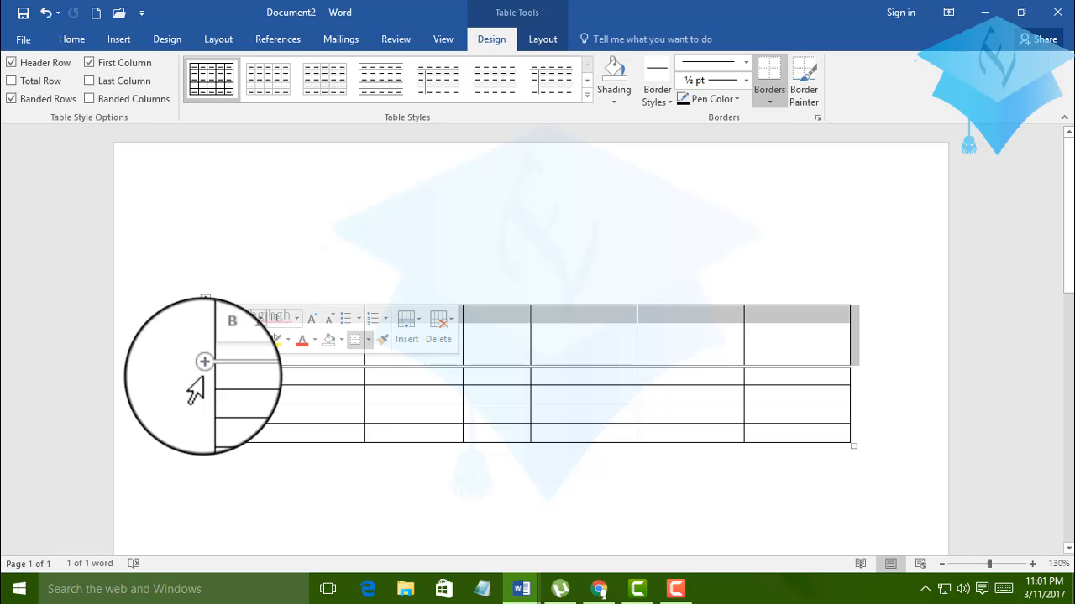
left_click(188, 377)
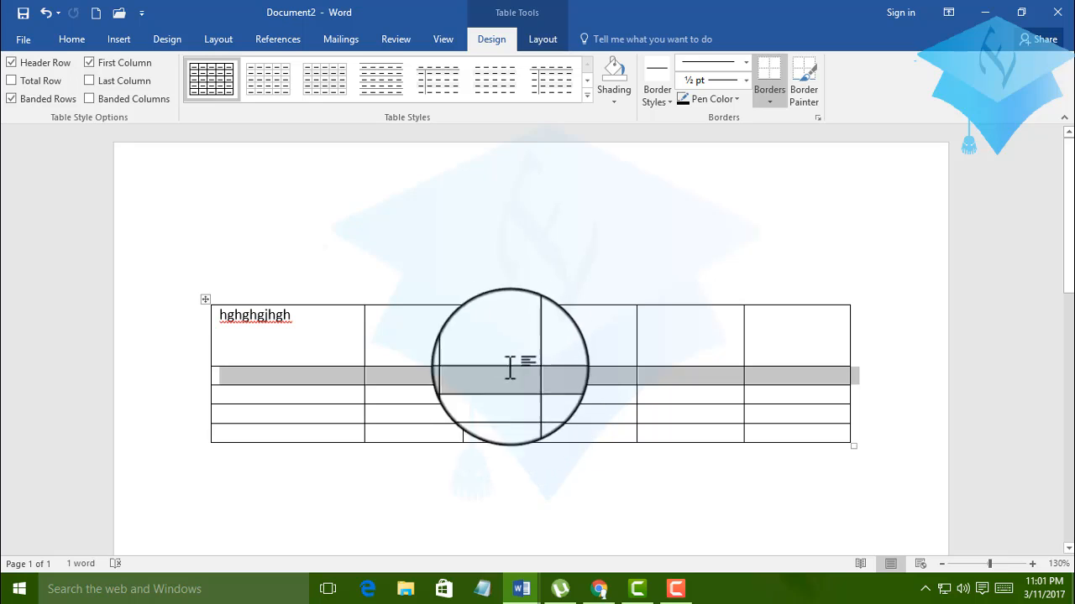
left_click(493, 437)
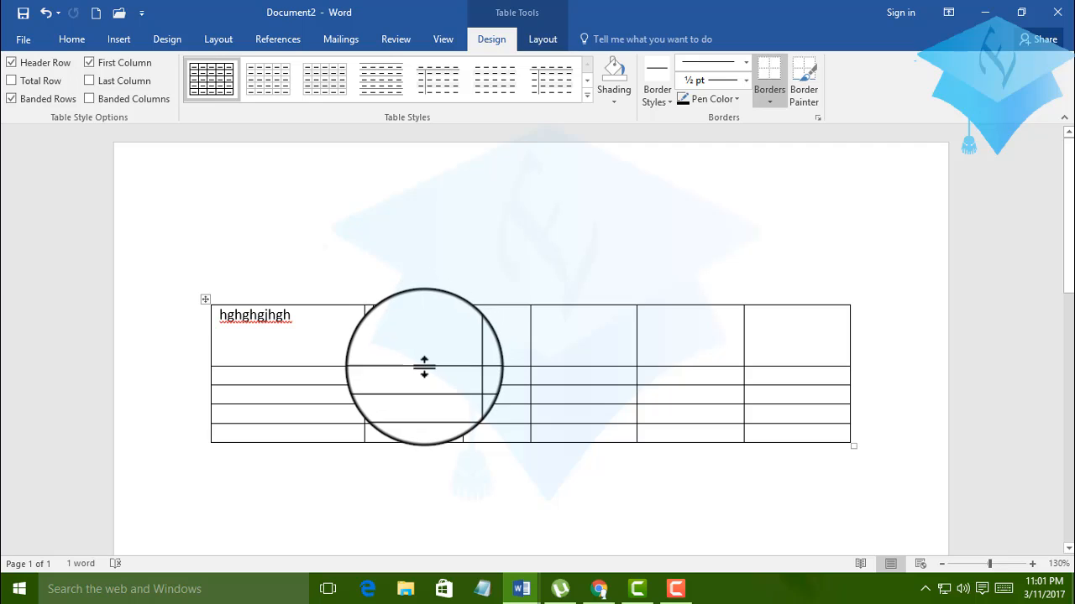
Number the cells of the table's second column from 1 in the first row down to 5 in the last.
type("1")
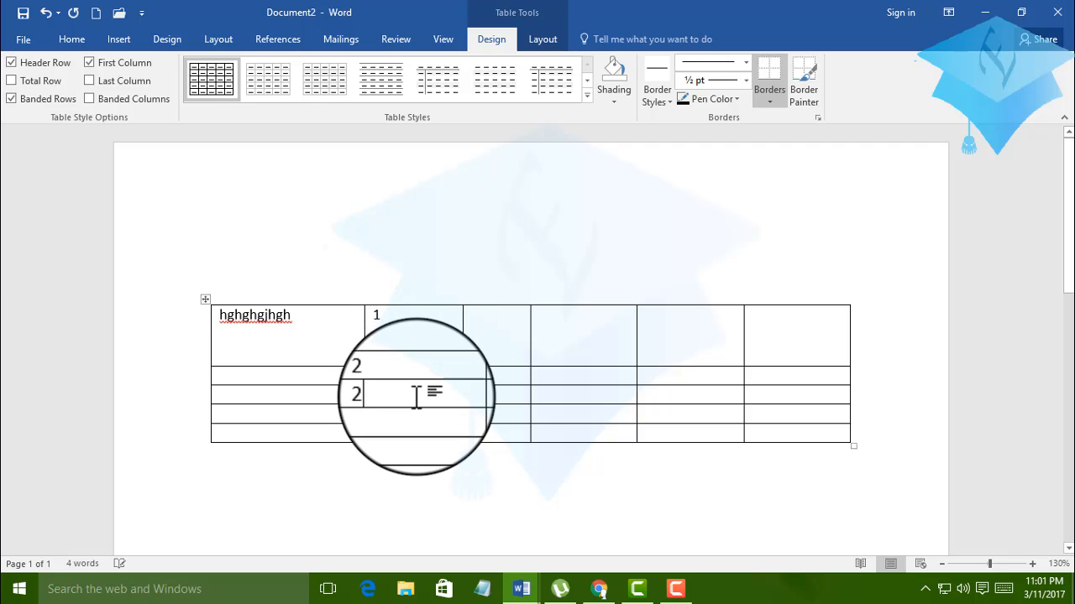
type("3")
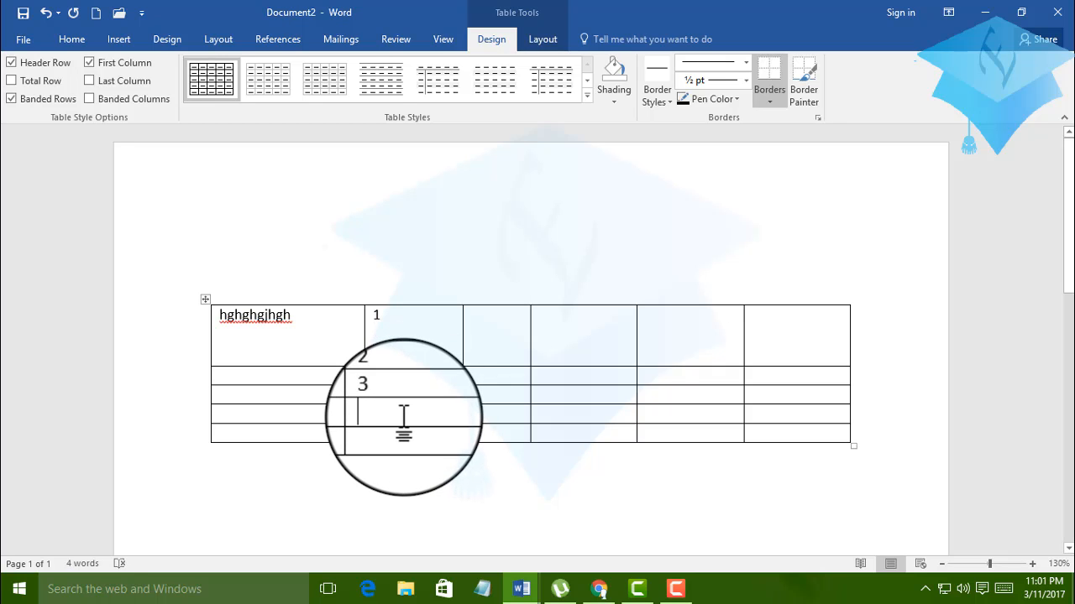
type("4")
type("5")
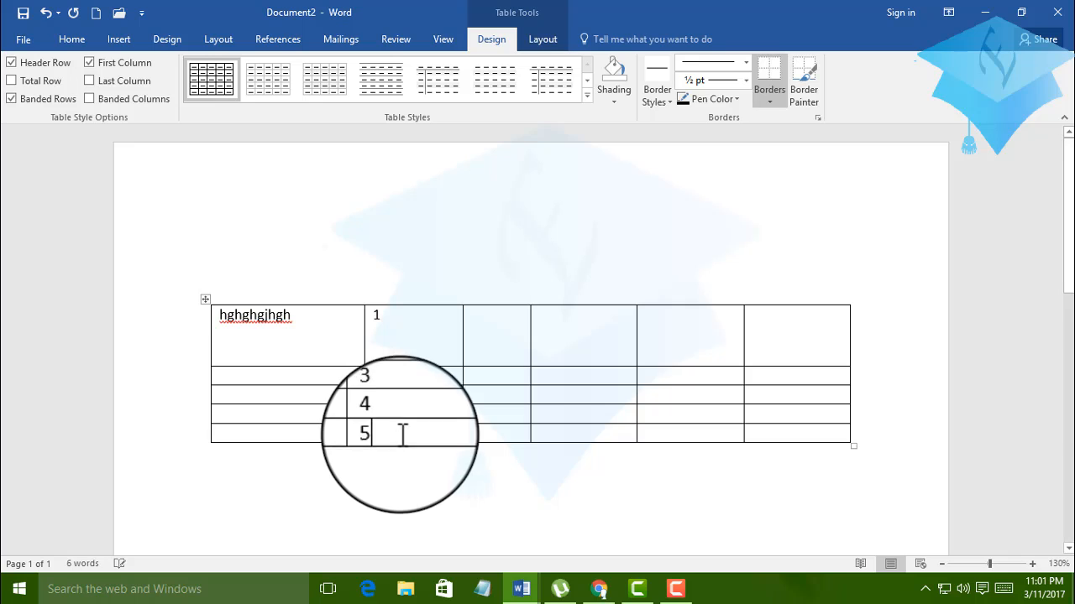
Insert an empty row below the table row numbered 2.
left_click(413, 377)
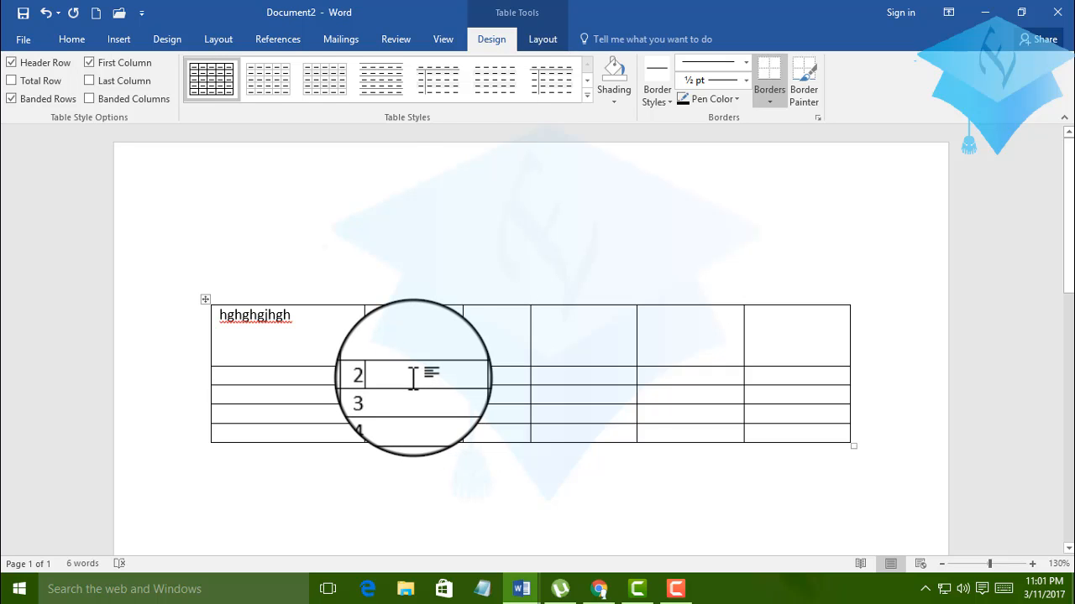
right_click(413, 377)
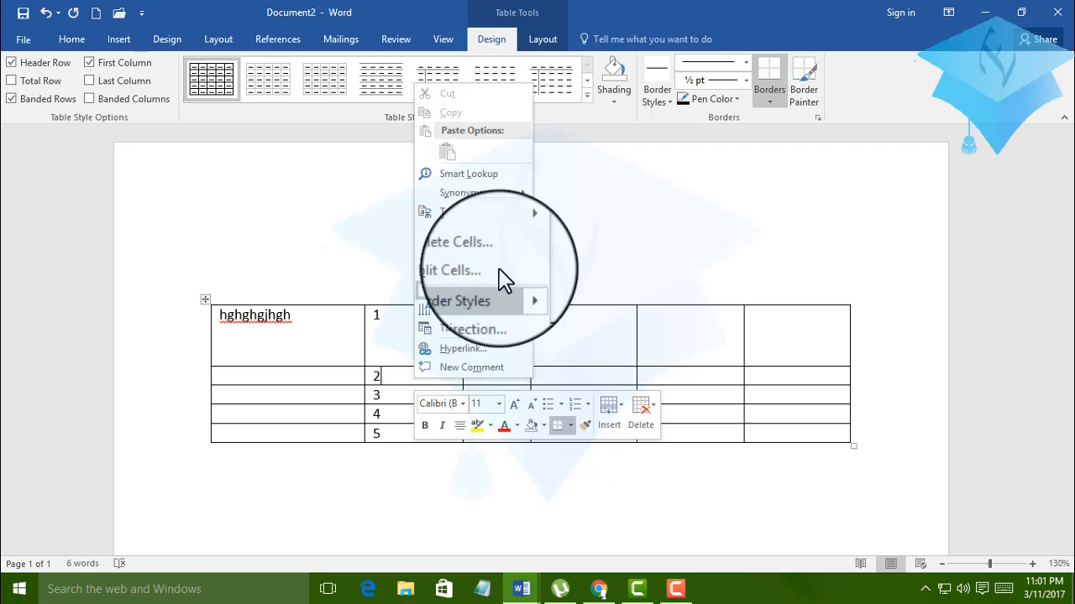
mouse_move(495, 228)
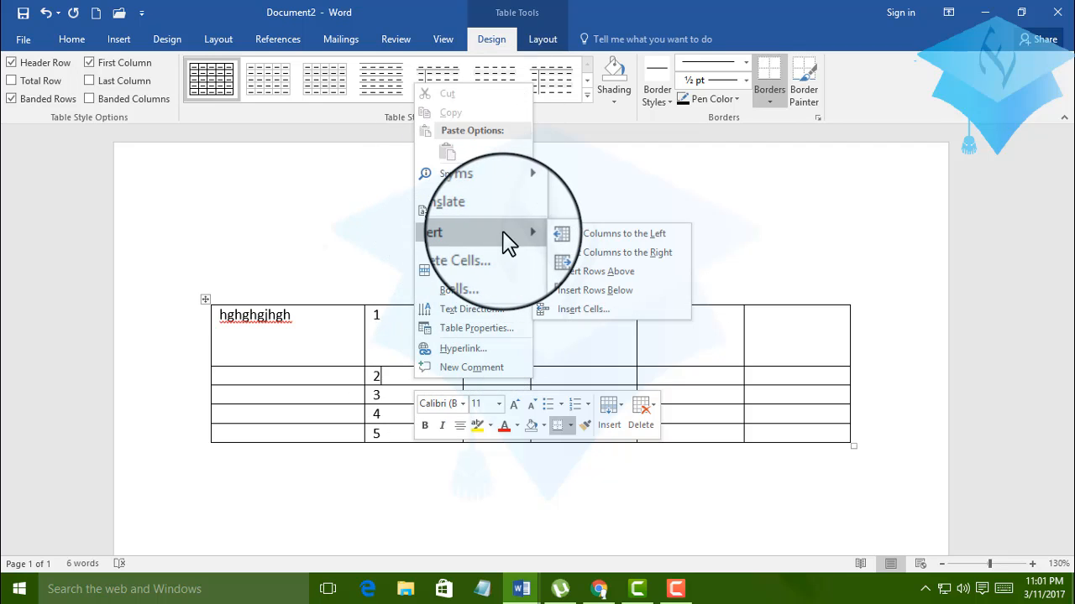
left_click(588, 292)
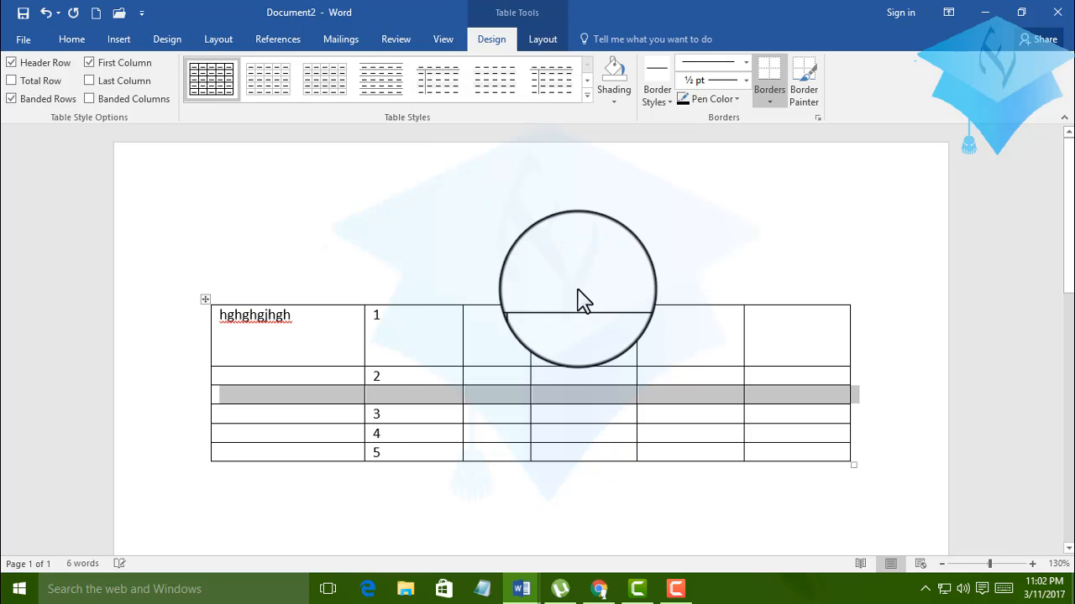
left_click(385, 395)
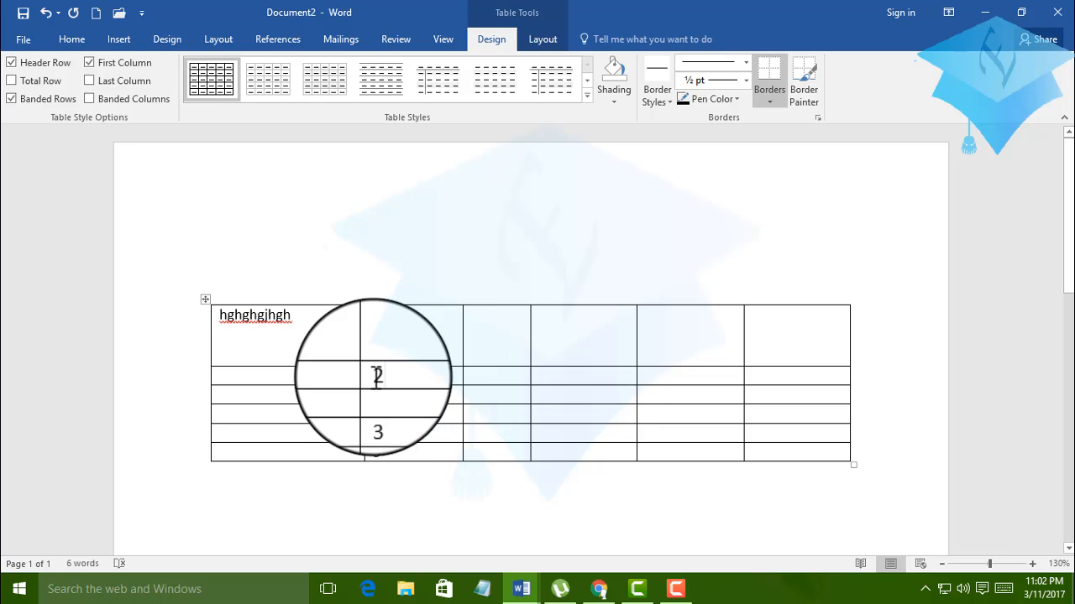
Fill the empty cells of the table's second row with 1, 3, 4, 5 and 6 around the existing 2.
left_click(317, 377)
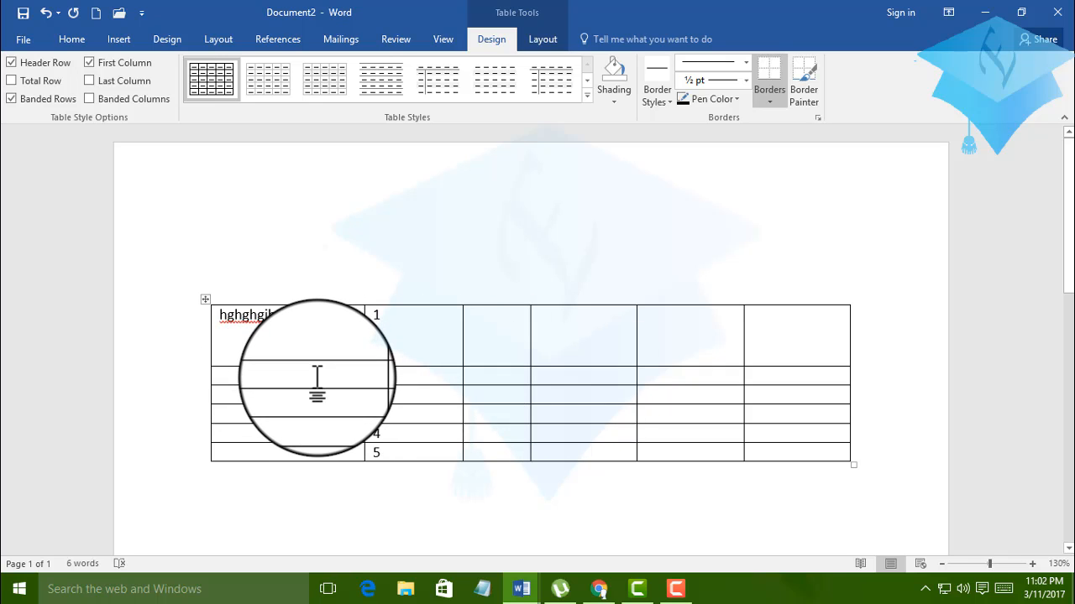
type("1")
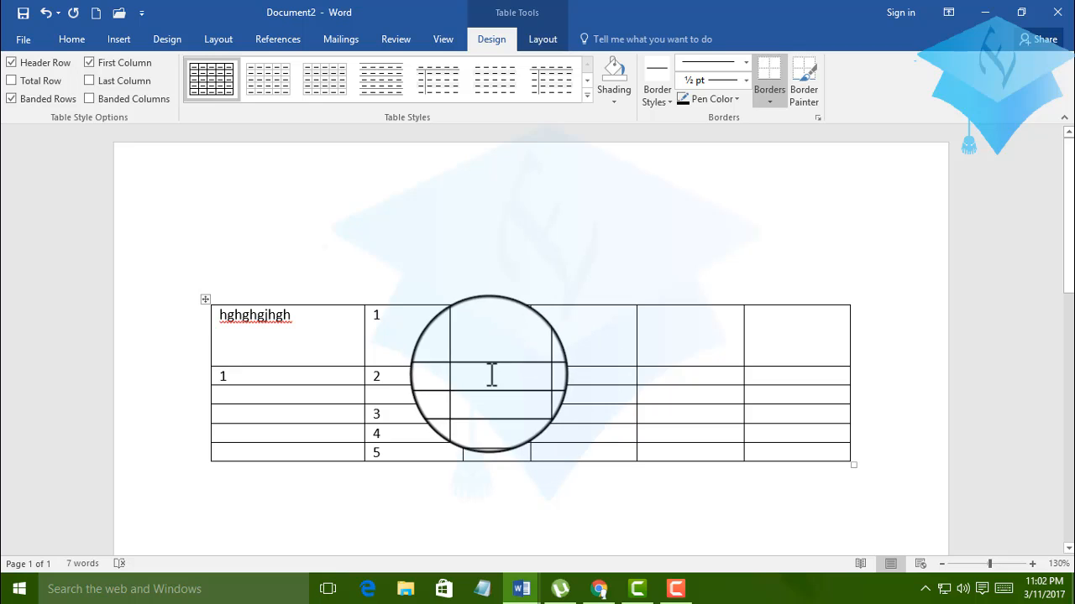
key("Tab")
key("Tab")
type("3")
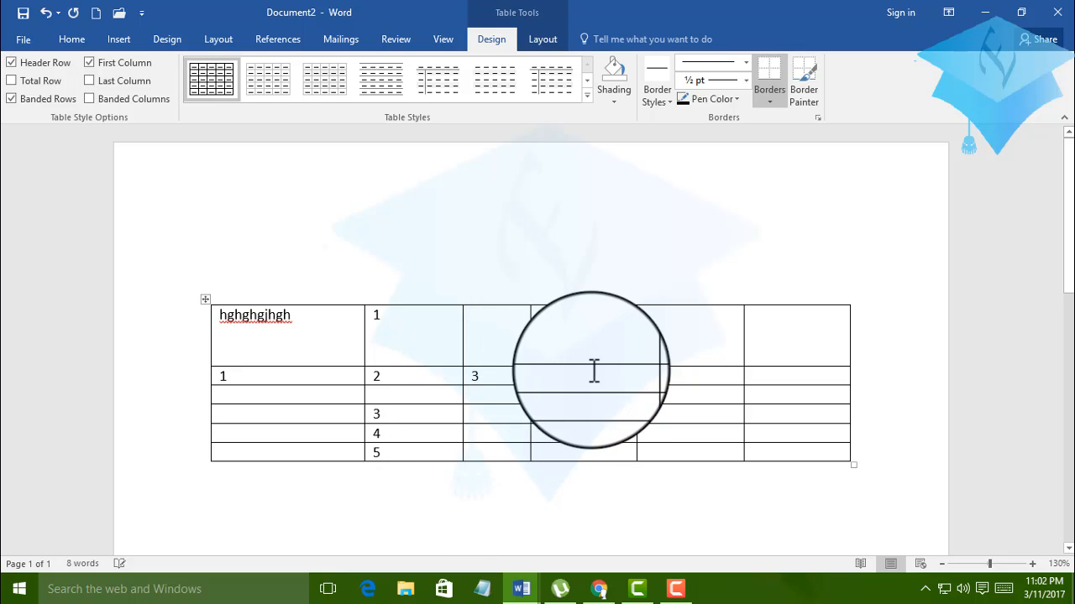
key("Tab")
type("4")
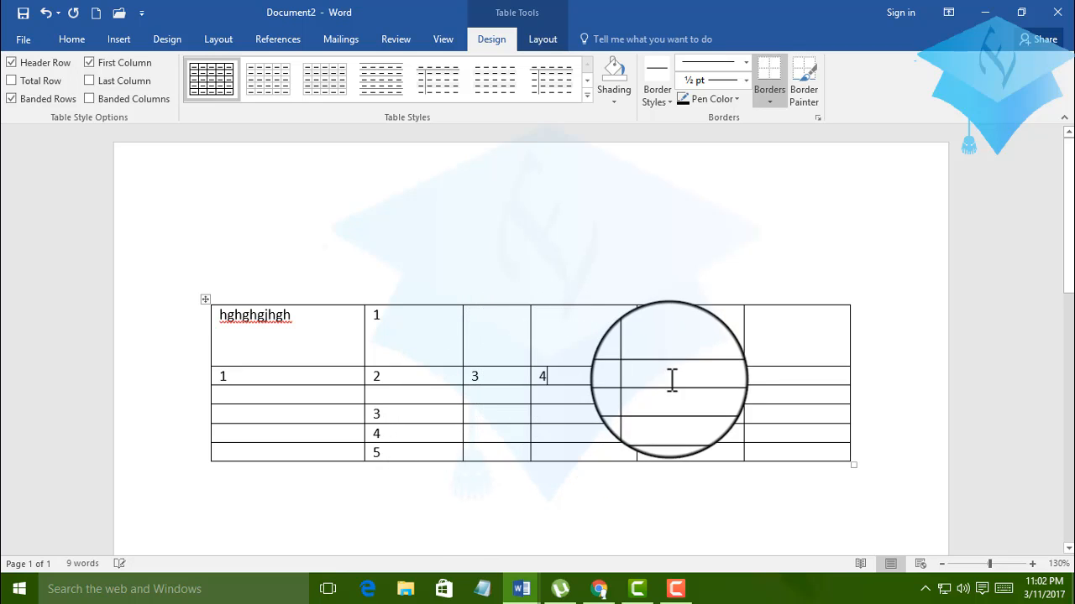
key("Tab")
type("5")
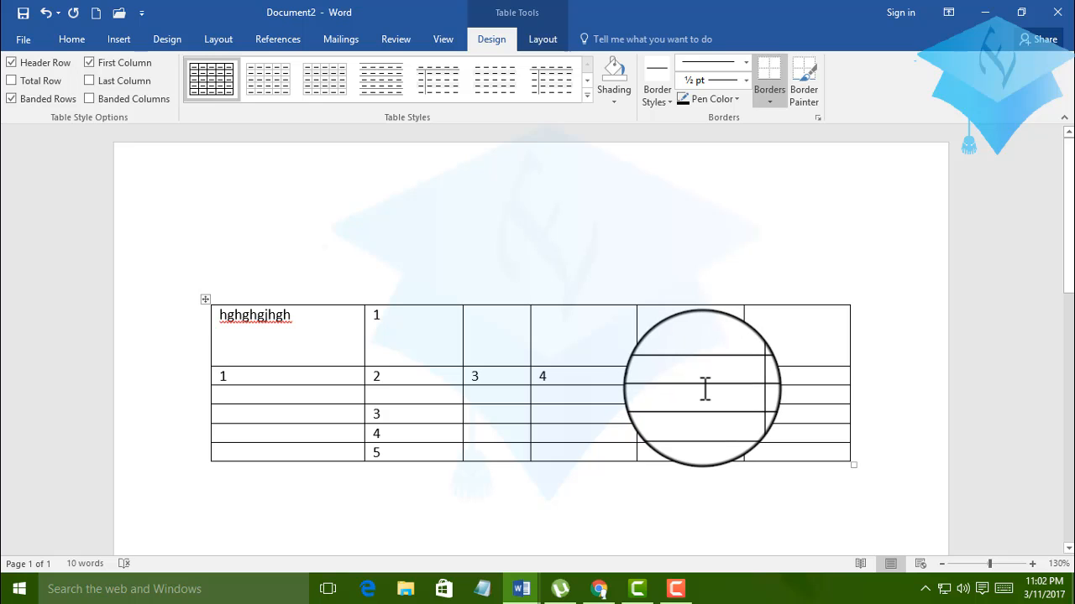
type("6")
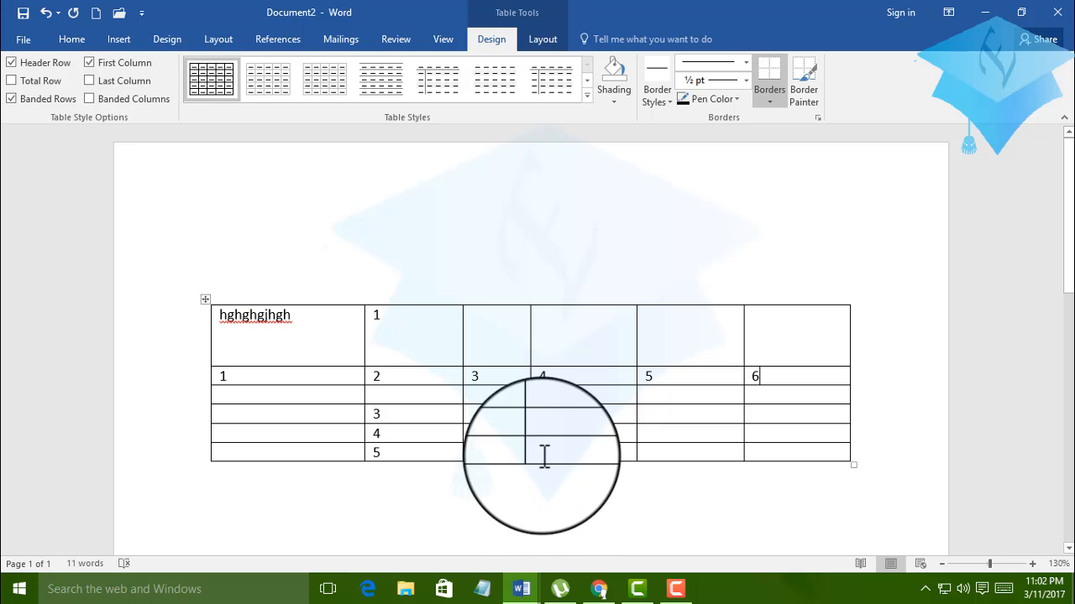
Insert an empty column to the right of the cell numbered 4, and widen the 4 column by narrowing the new one.
left_click(560, 376)
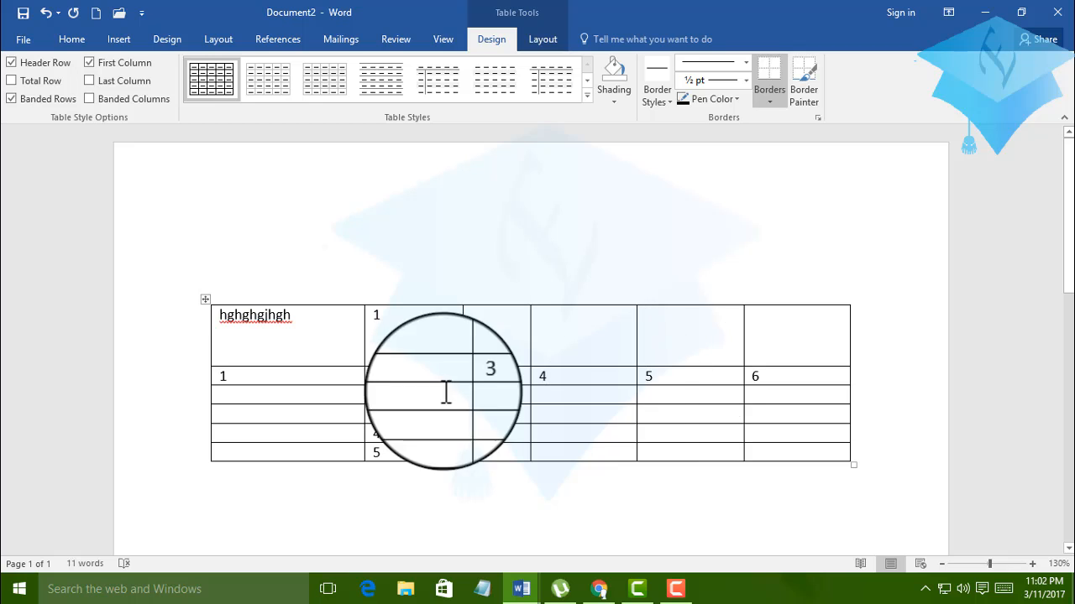
right_click(569, 375)
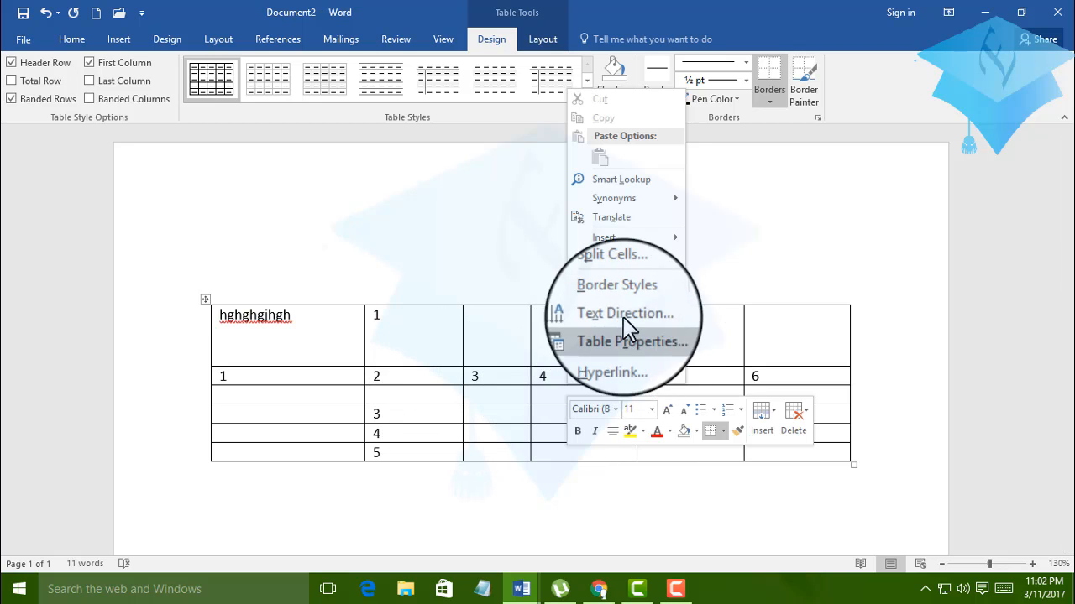
mouse_move(676, 242)
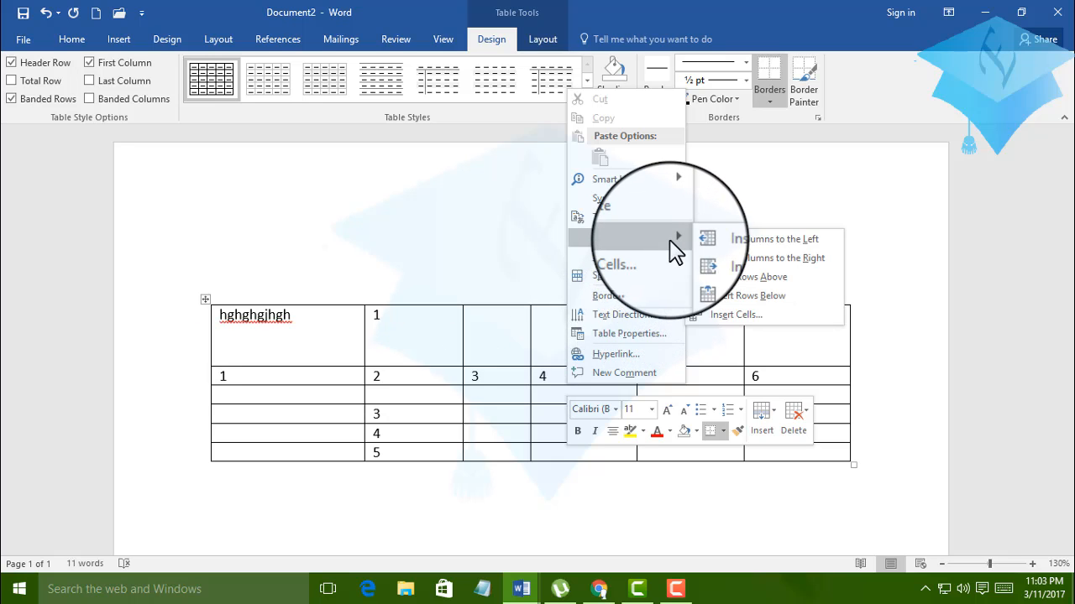
left_click(740, 258)
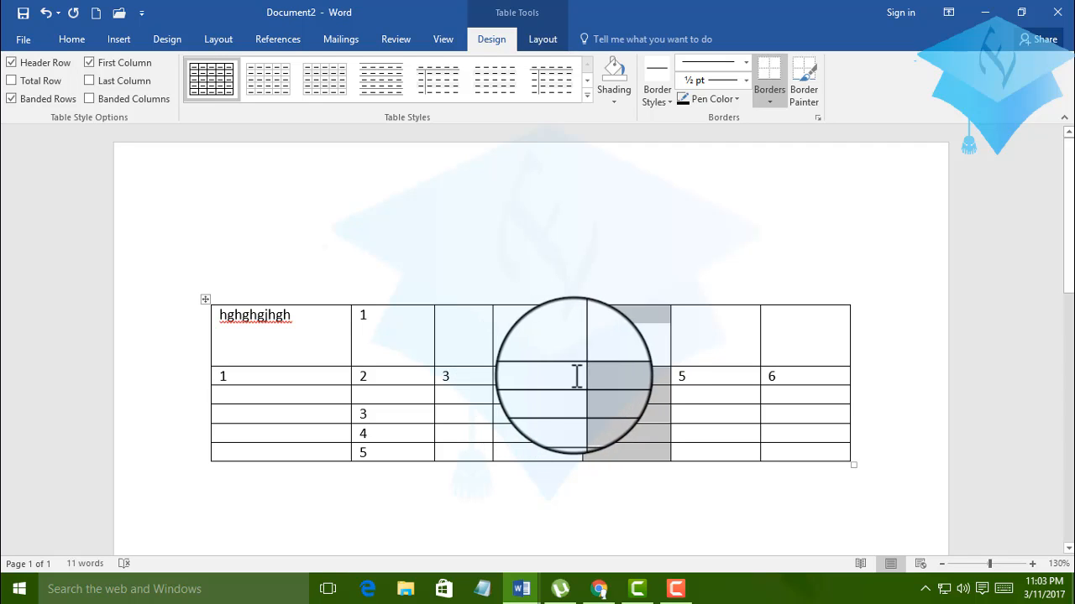
left_click(618, 377)
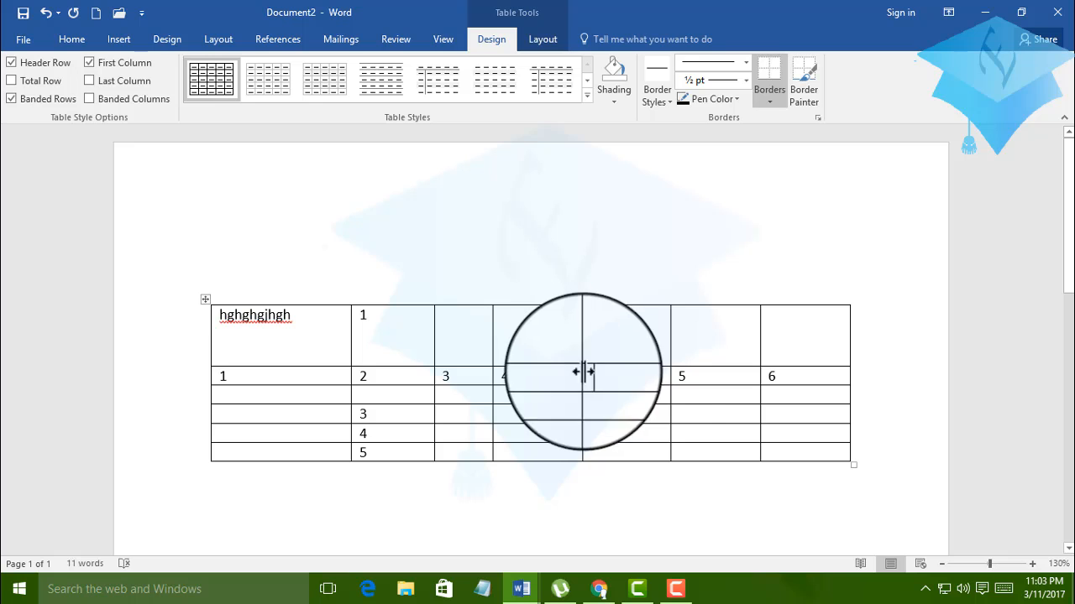
left_click_drag(582, 372, 630, 381)
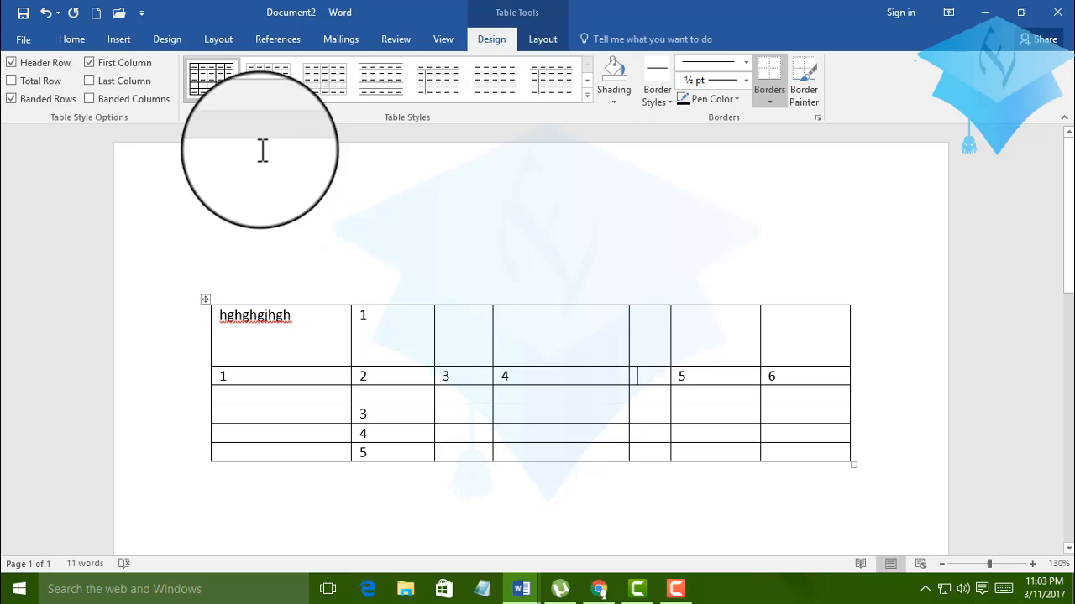
Using Draw Table, split the first-row cell above 4 with a vertical line and the one above 5 with a horizontal line.
left_click(105, 39)
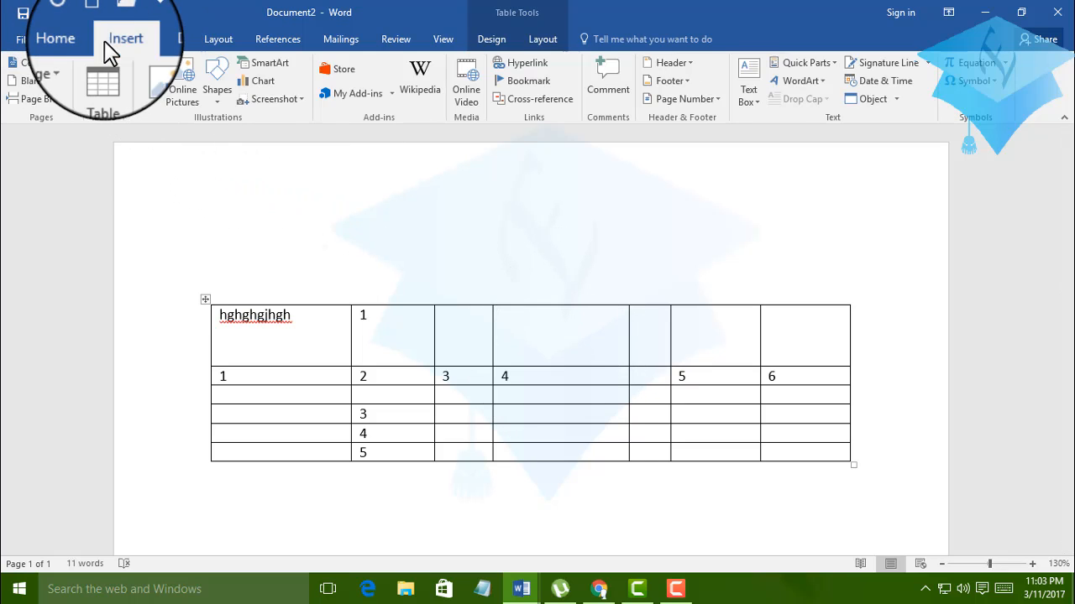
left_click(102, 104)
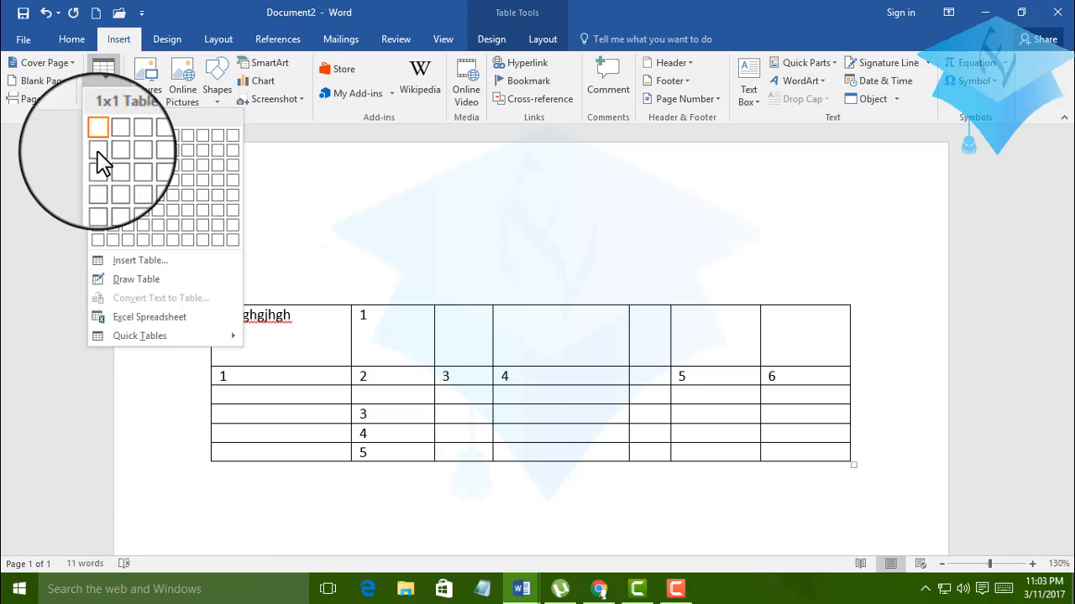
left_click(113, 282)
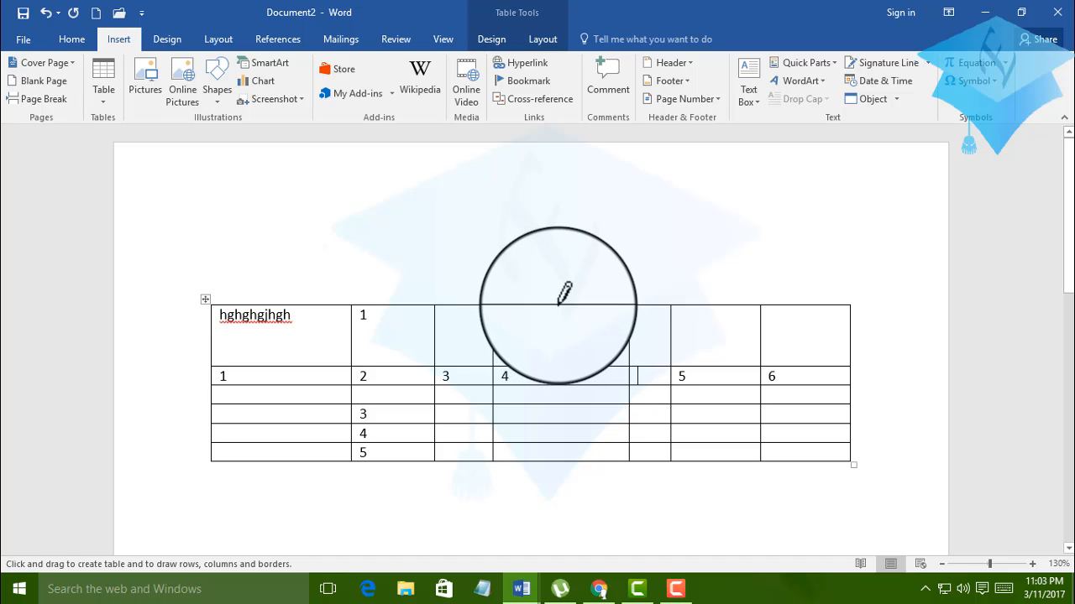
mouse_move(557, 303)
left_mouse_down()
mouse_move(555, 356)
mouse_move(564, 340)
left_mouse_up()
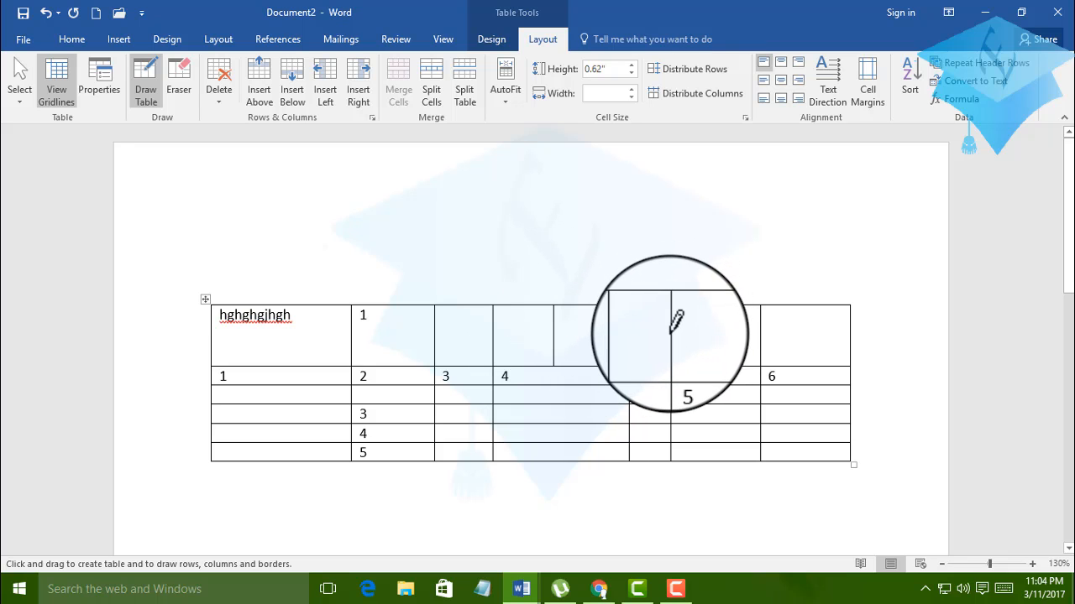
mouse_move(684, 338)
left_mouse_down()
mouse_move(724, 339)
mouse_move(758, 322)
mouse_move(742, 324)
left_mouse_up()
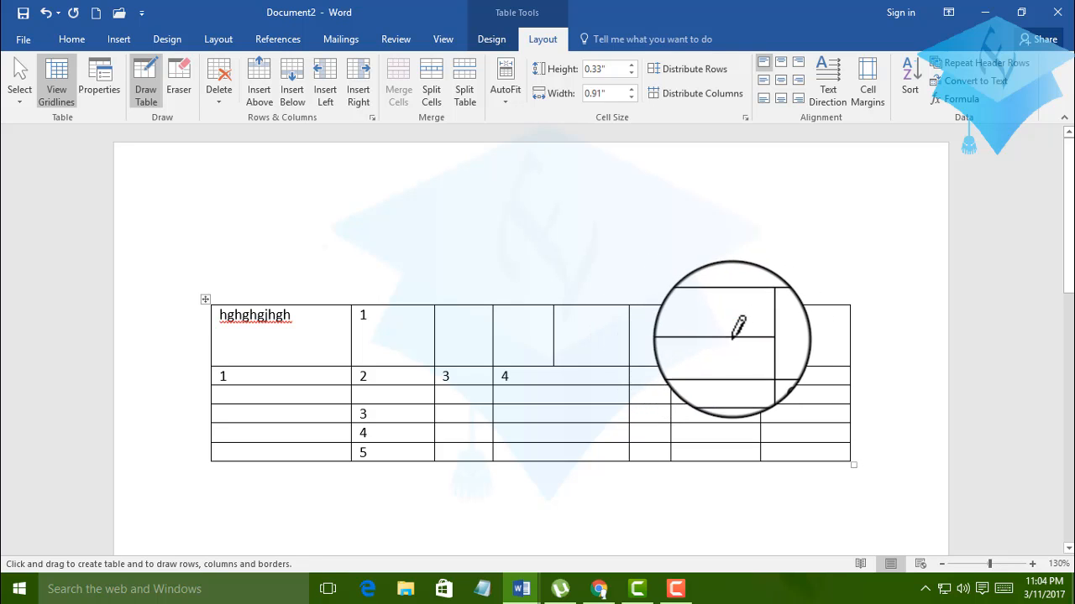